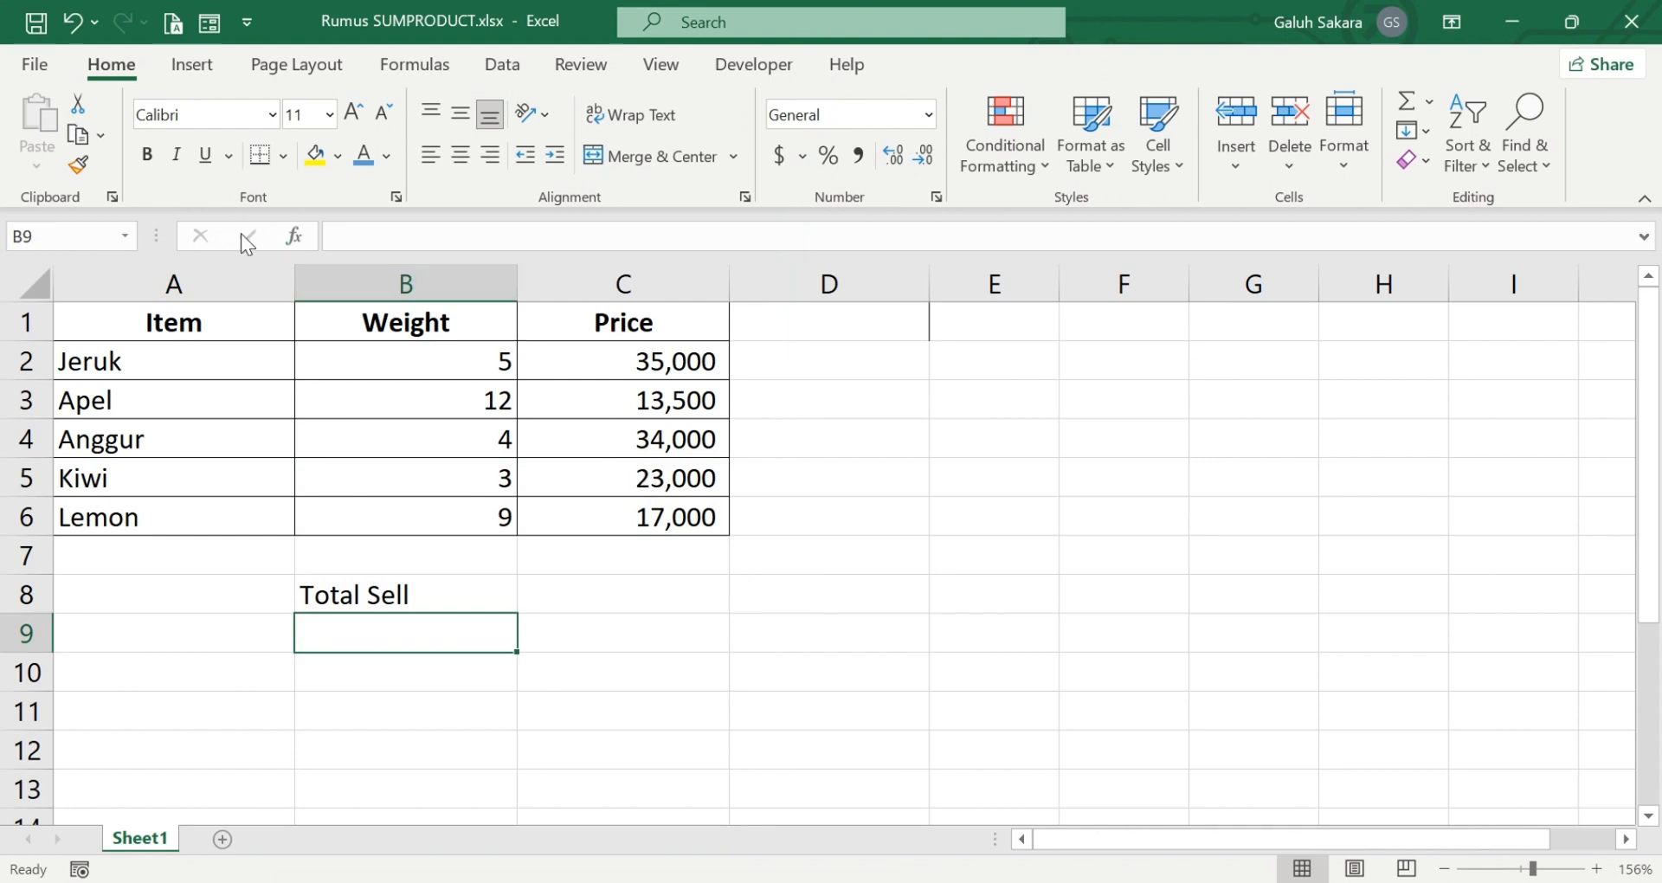
left_click(180, 283)
left_click(370, 276)
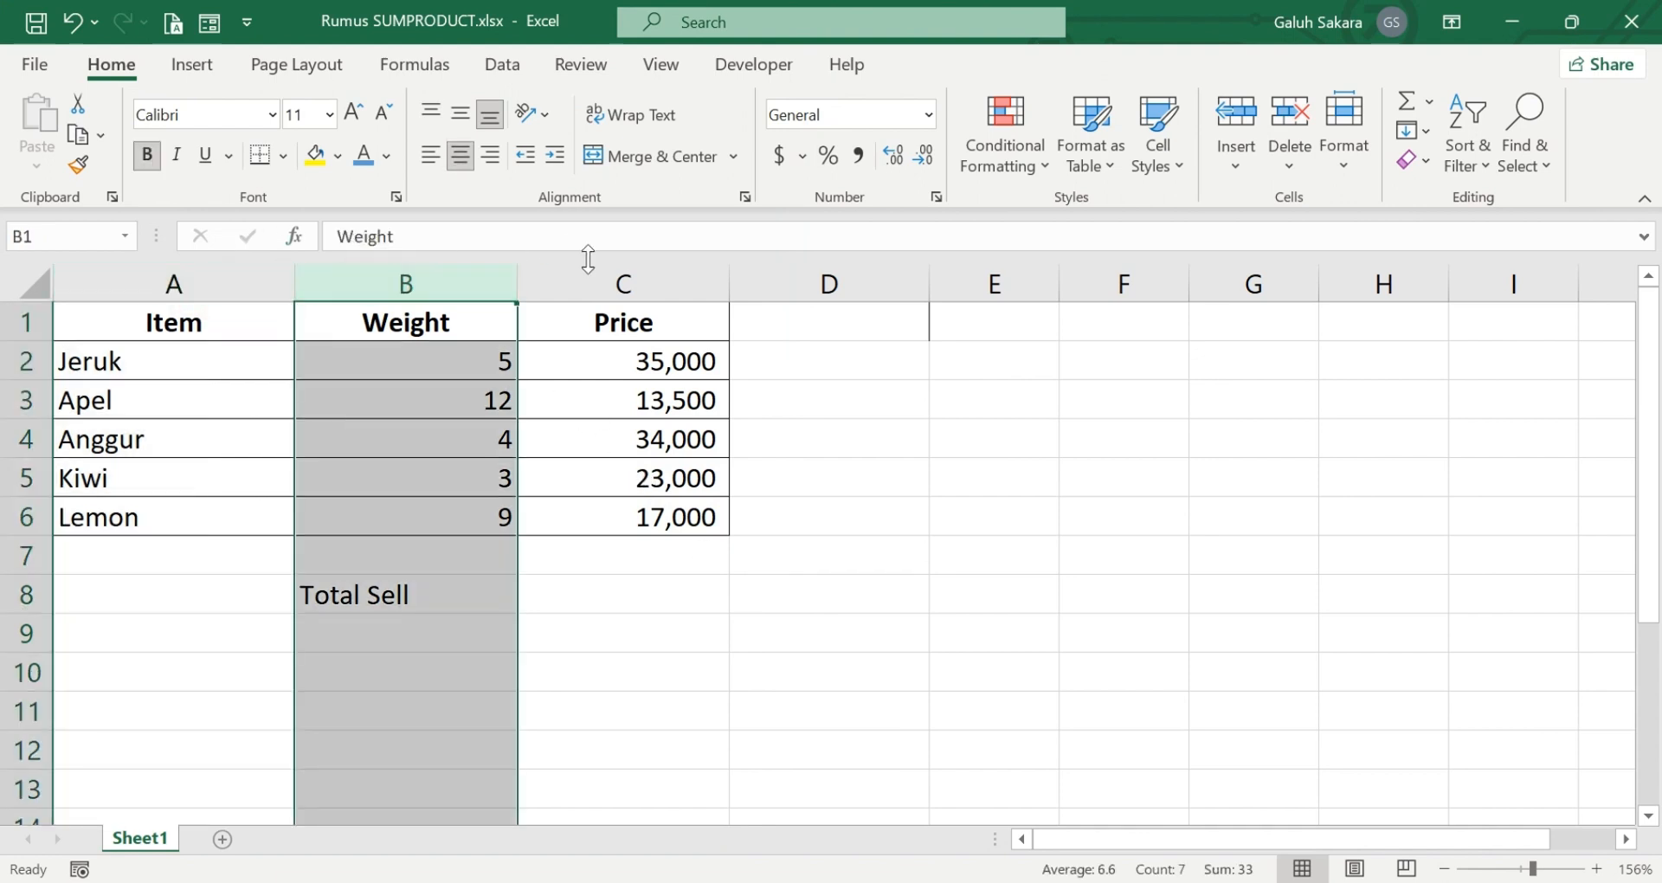
left_click(617, 275)
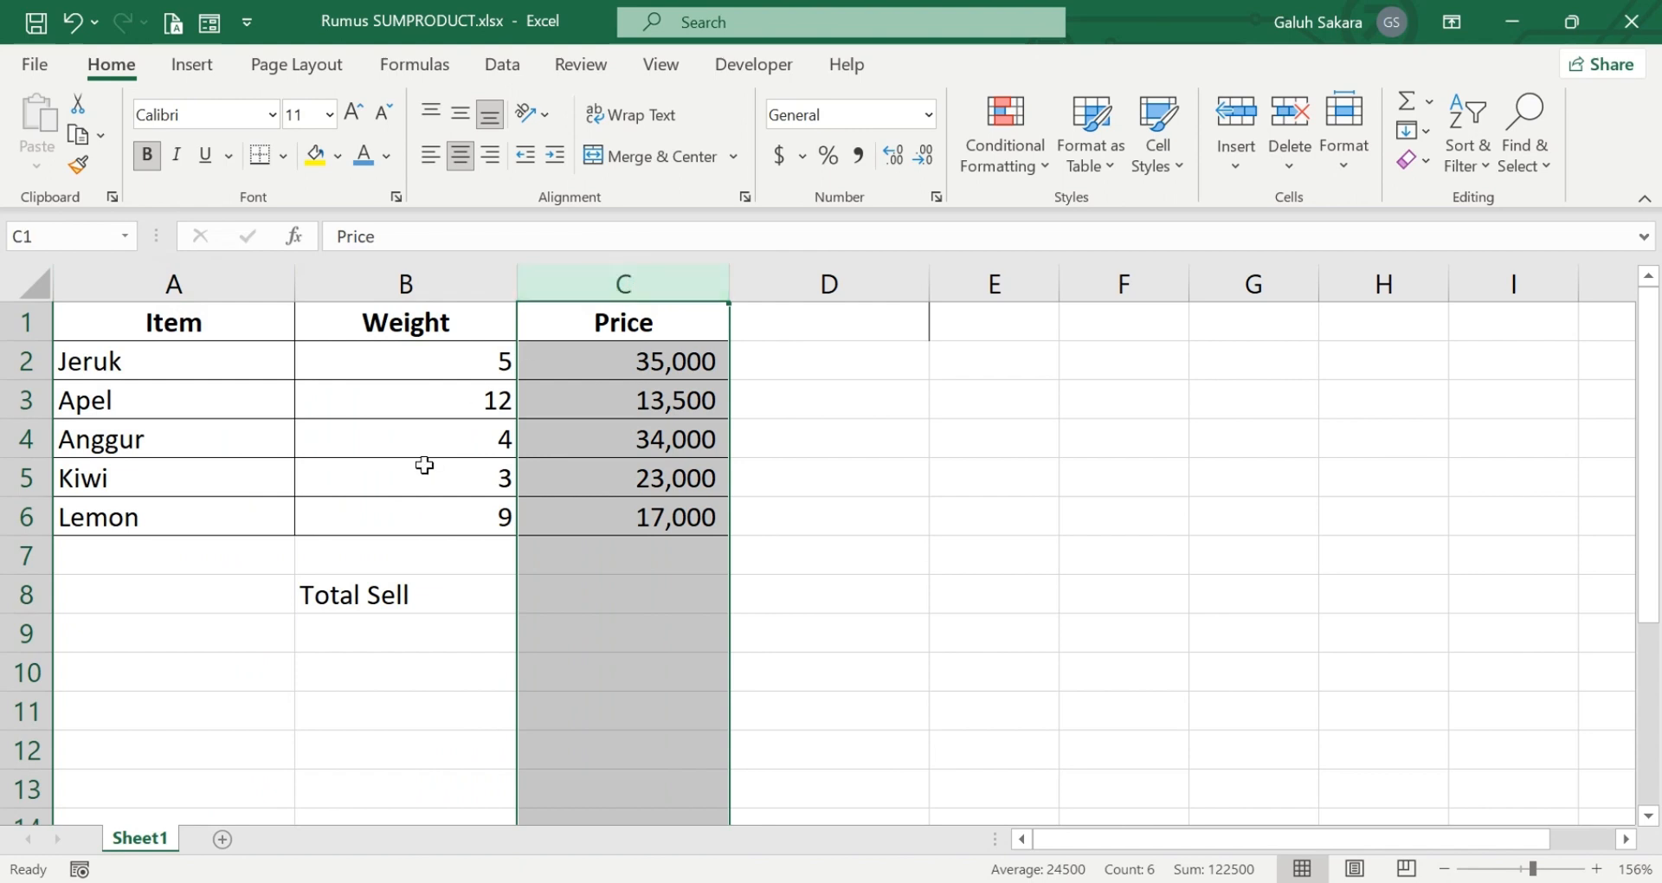
left_click(589, 600)
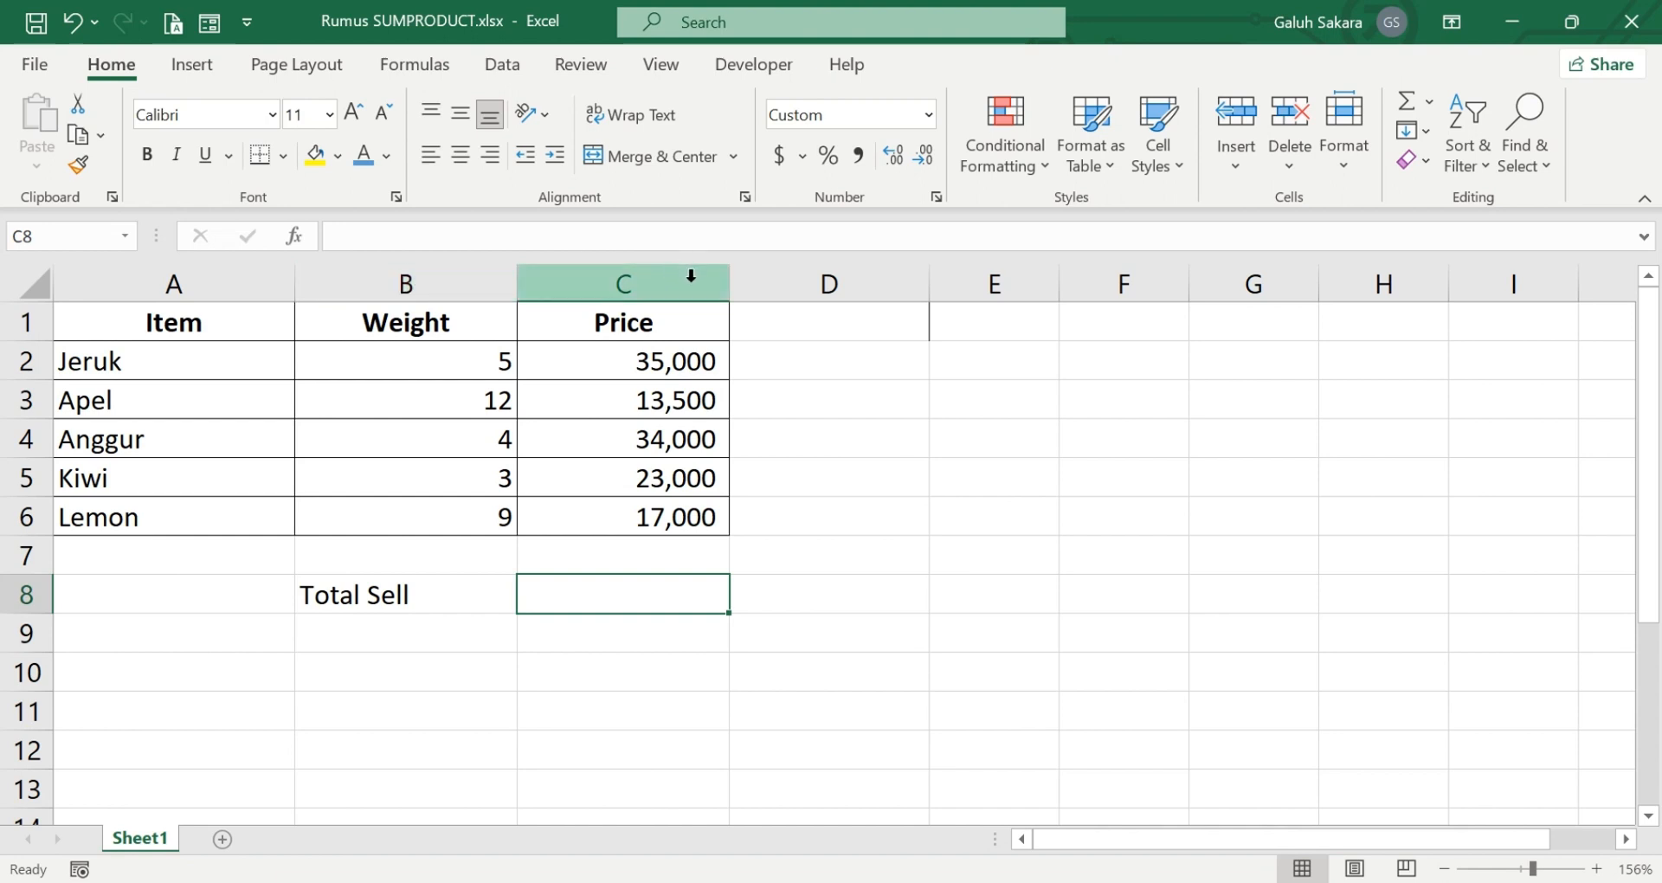
Extend the Price header in cell C1 so that it reads "Price Per Kg"
double_click(684, 322)
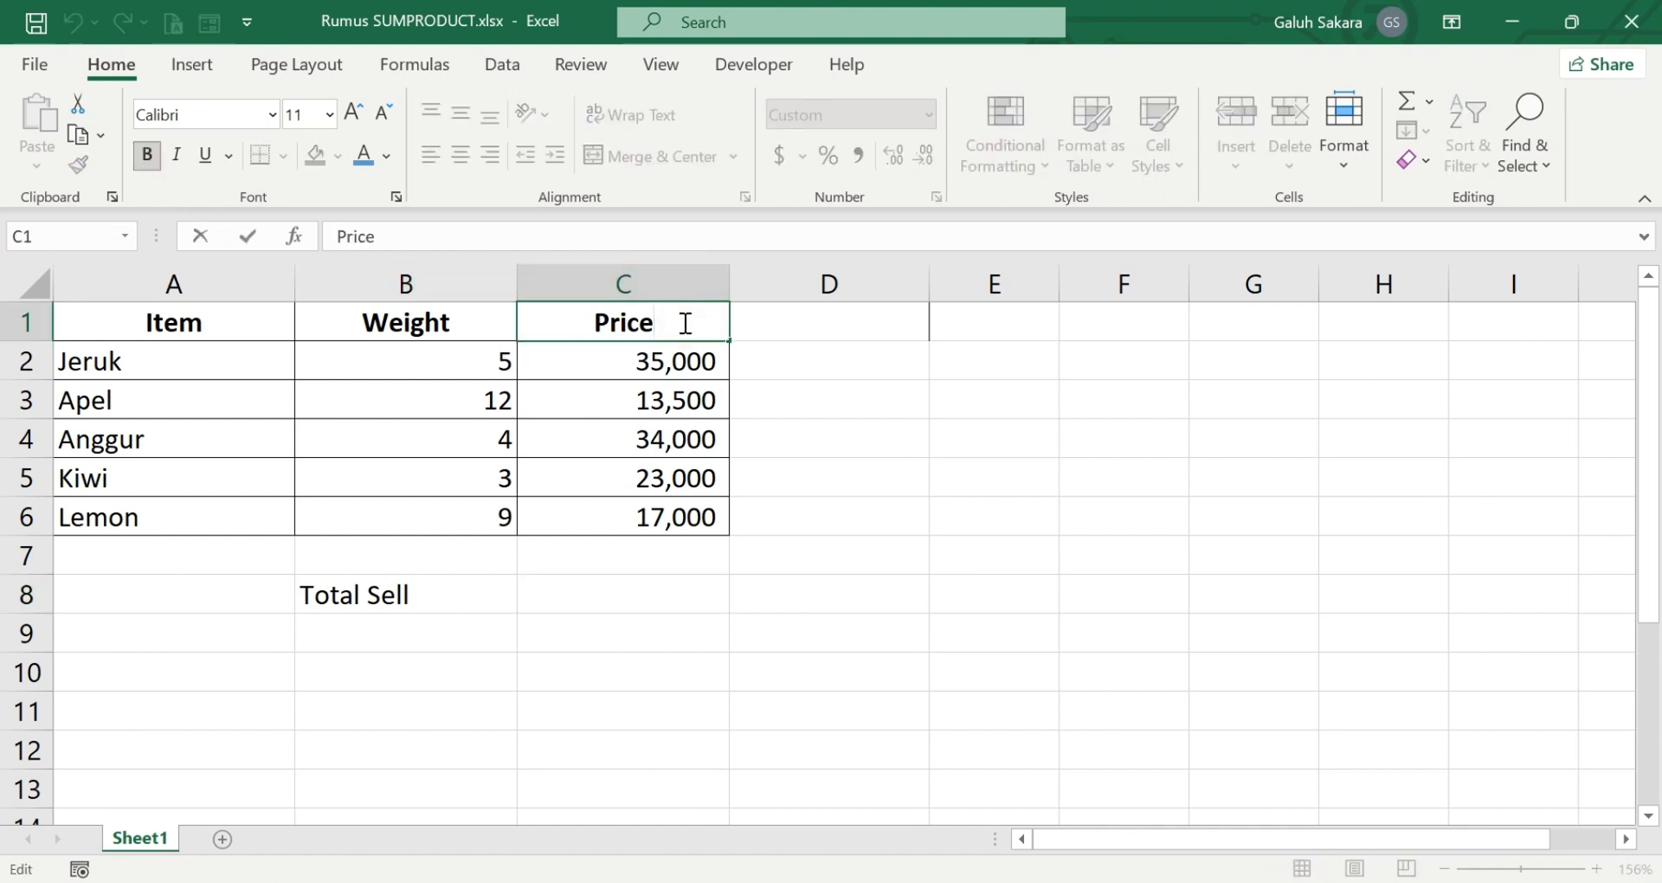
type("Per Kg")
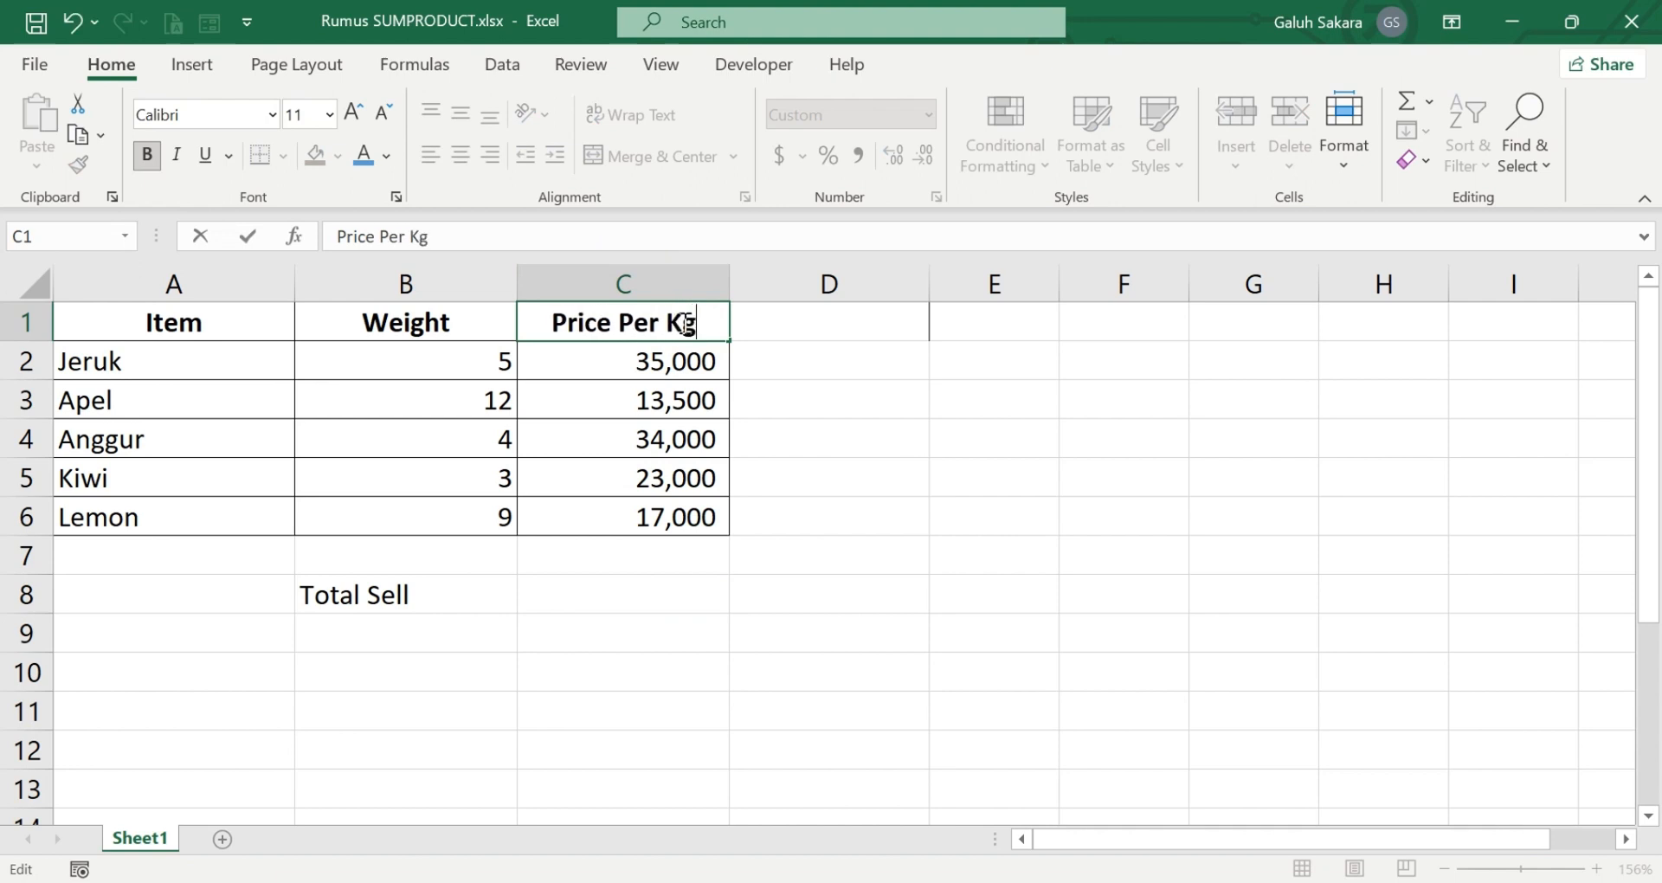
key("Return")
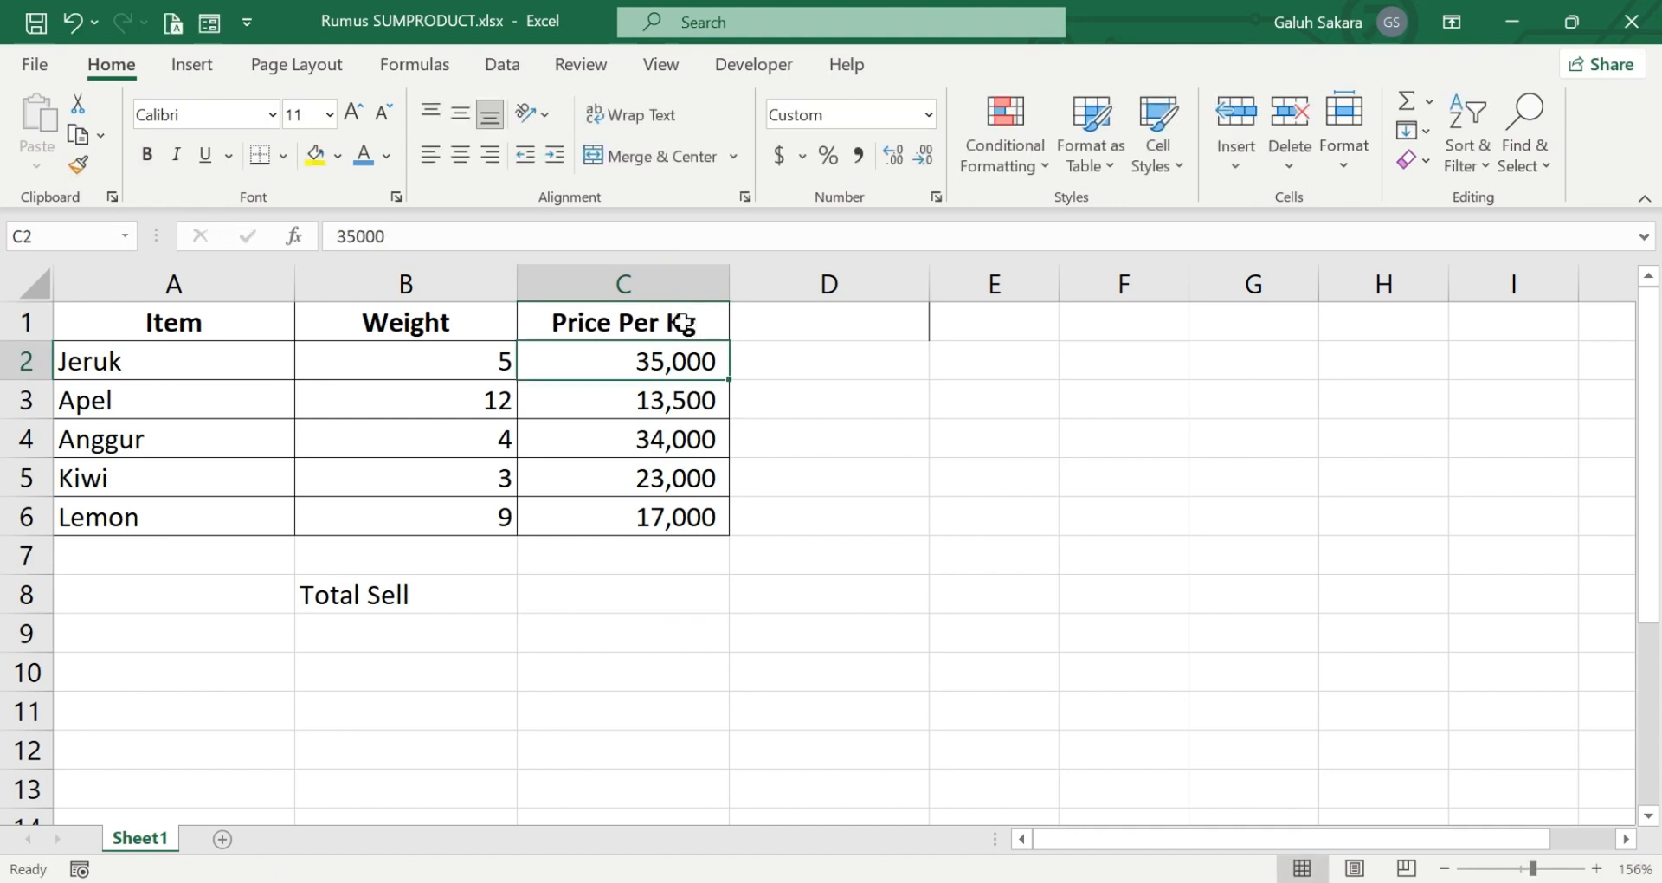
Add a new column header "Total Price" in cell D1, beside the price per kg column
left_click(854, 330)
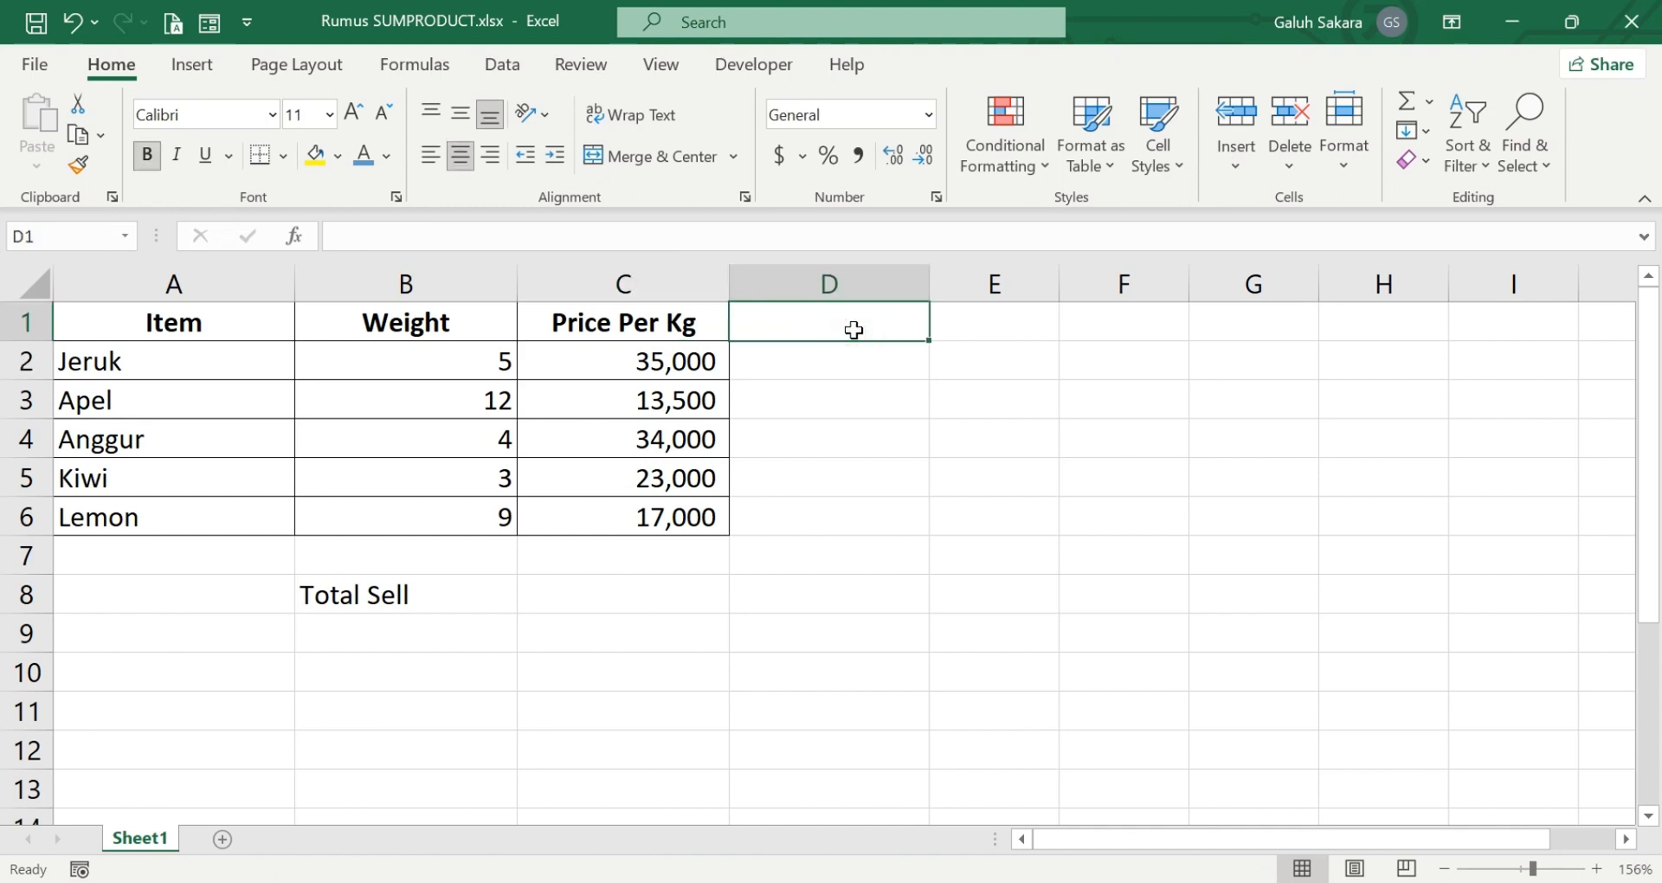
type("Total P")
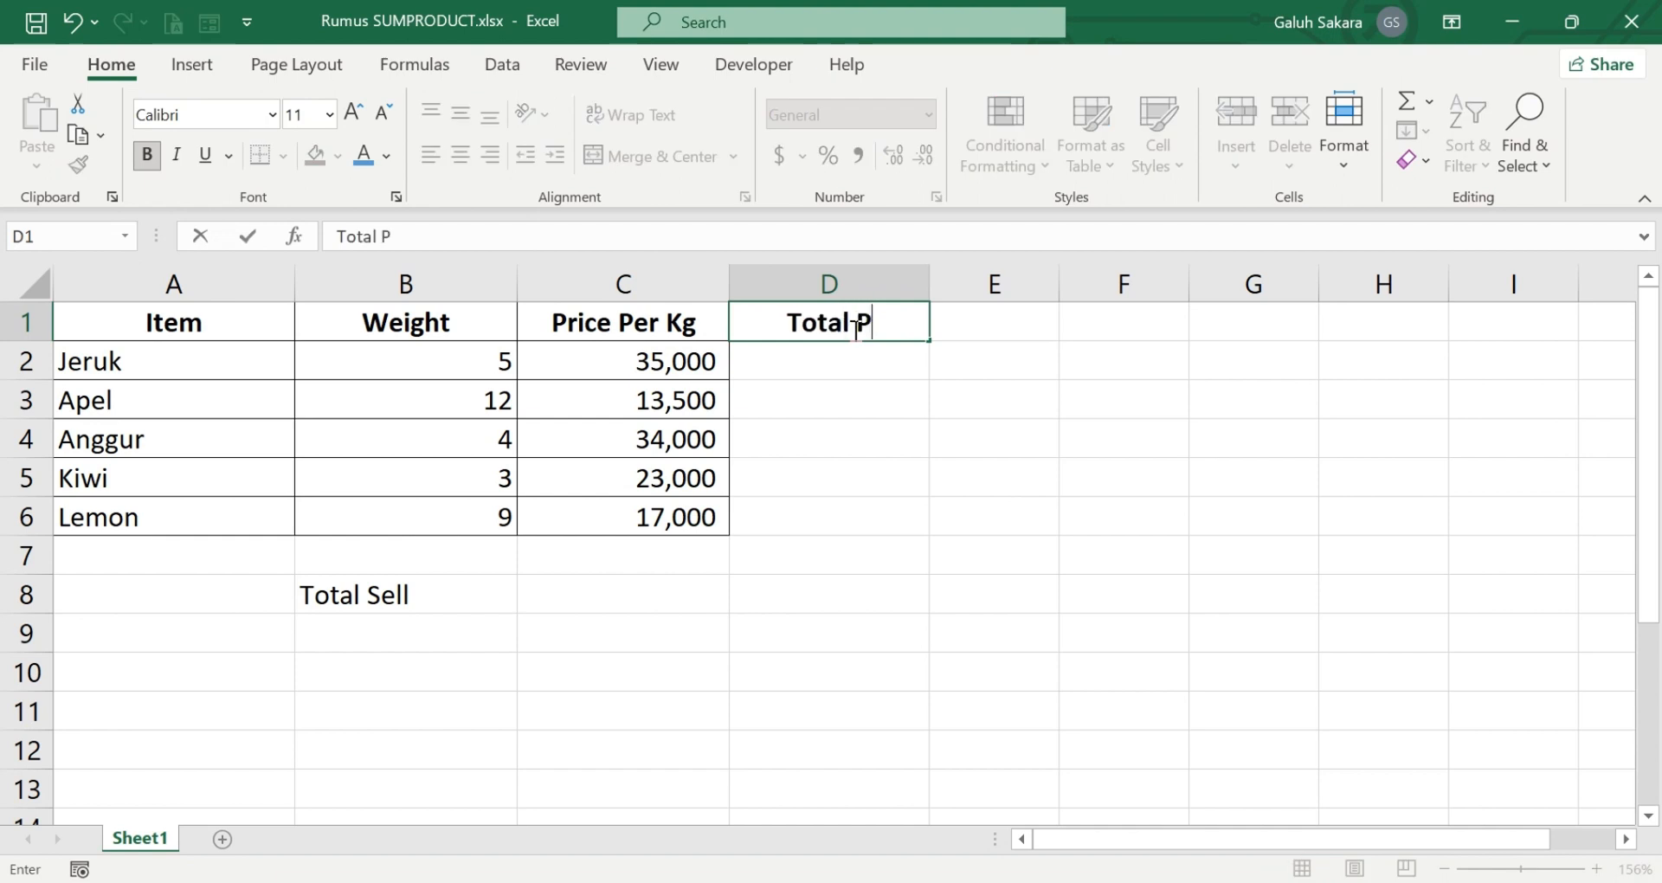
type("rice")
key("Return")
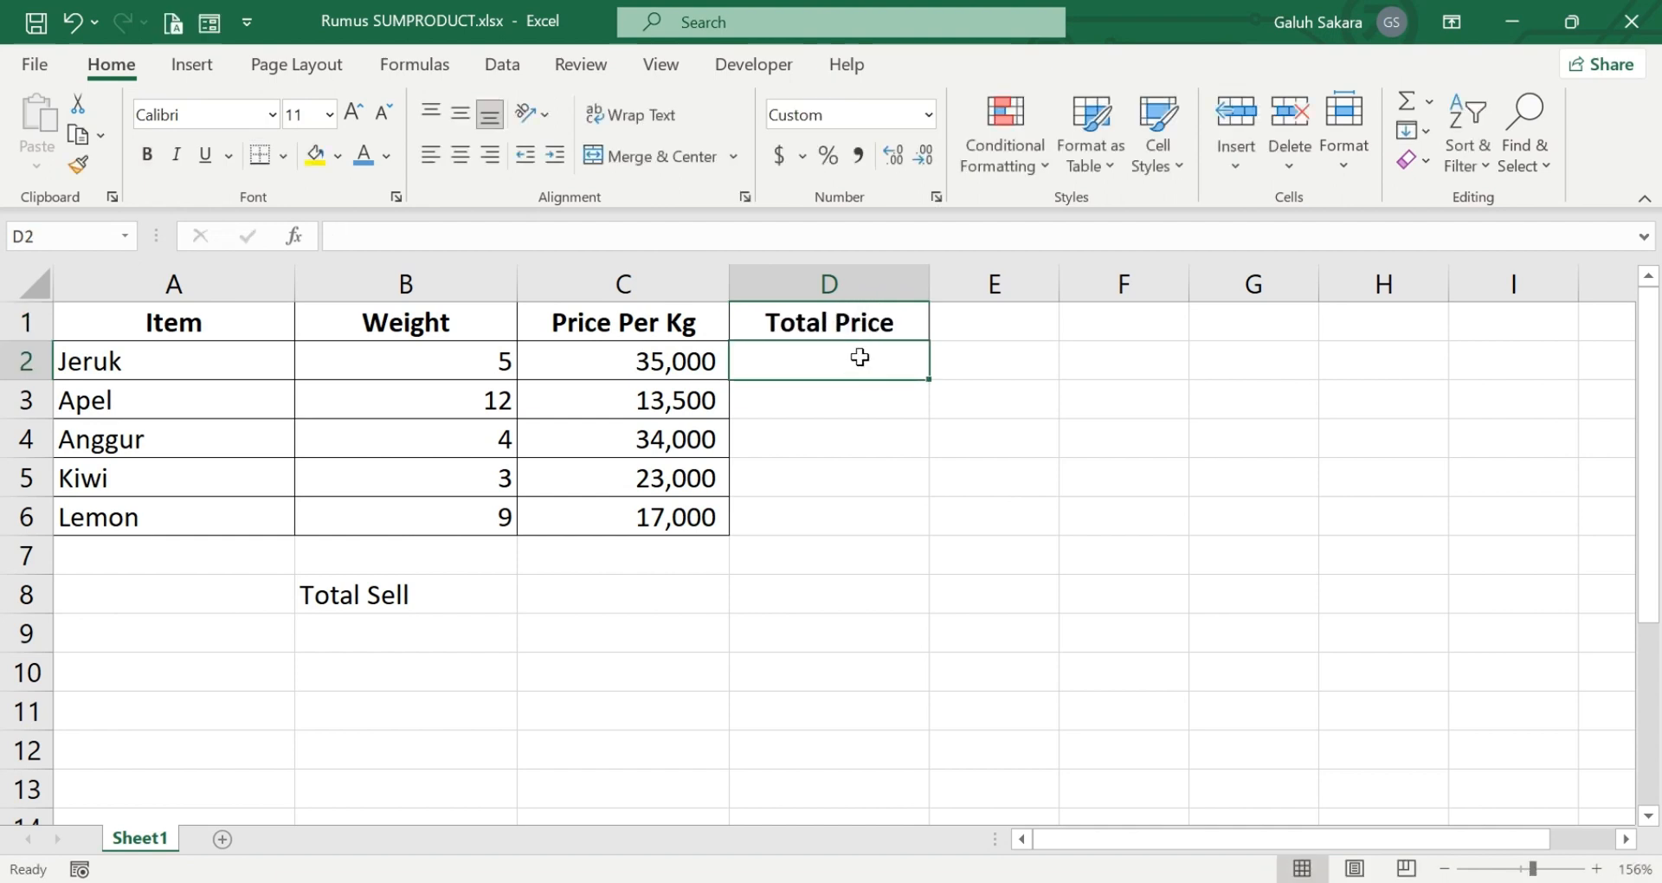
Calculate the total price for Jeruk in cell D2 with the formula =C2*B2
type("=")
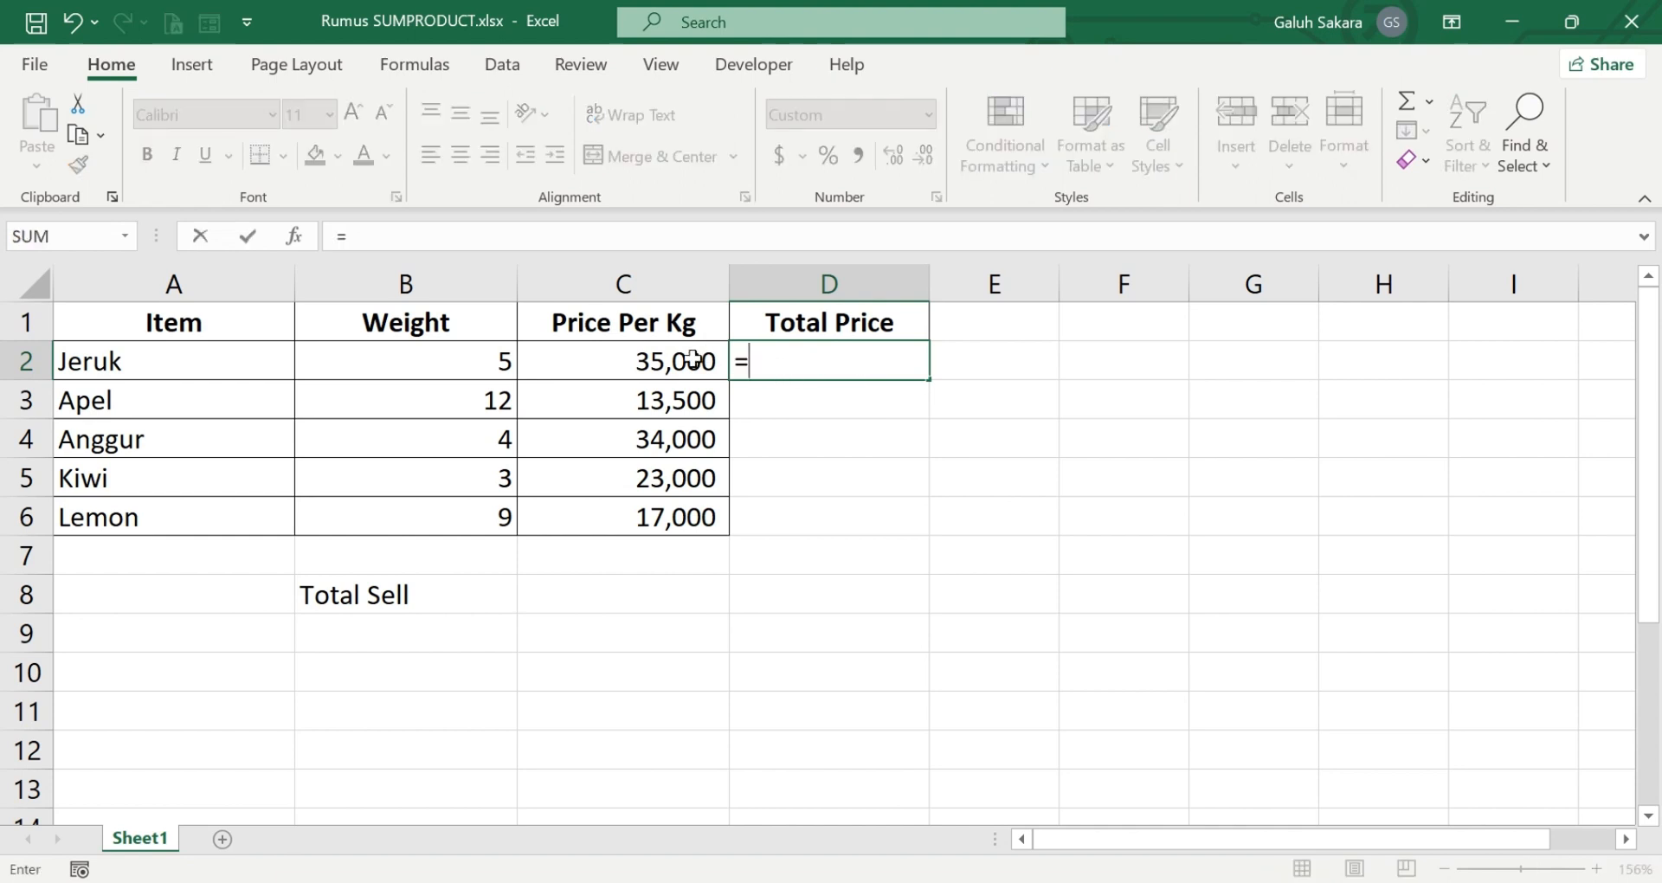
left_click(694, 357)
type("*")
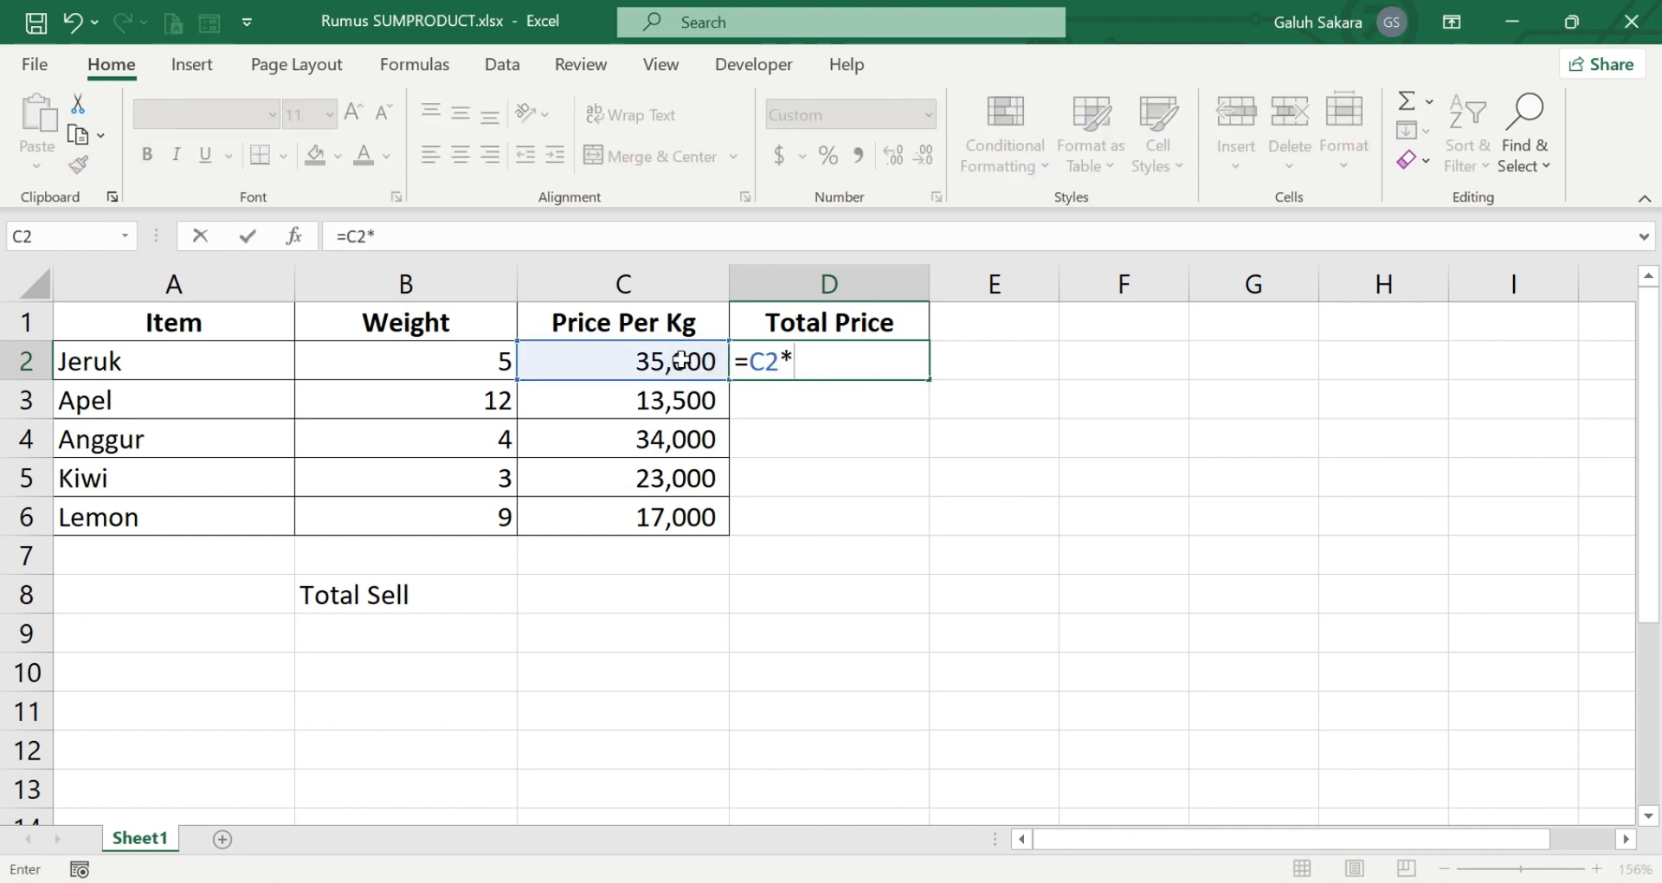
left_click(456, 371)
key("Return")
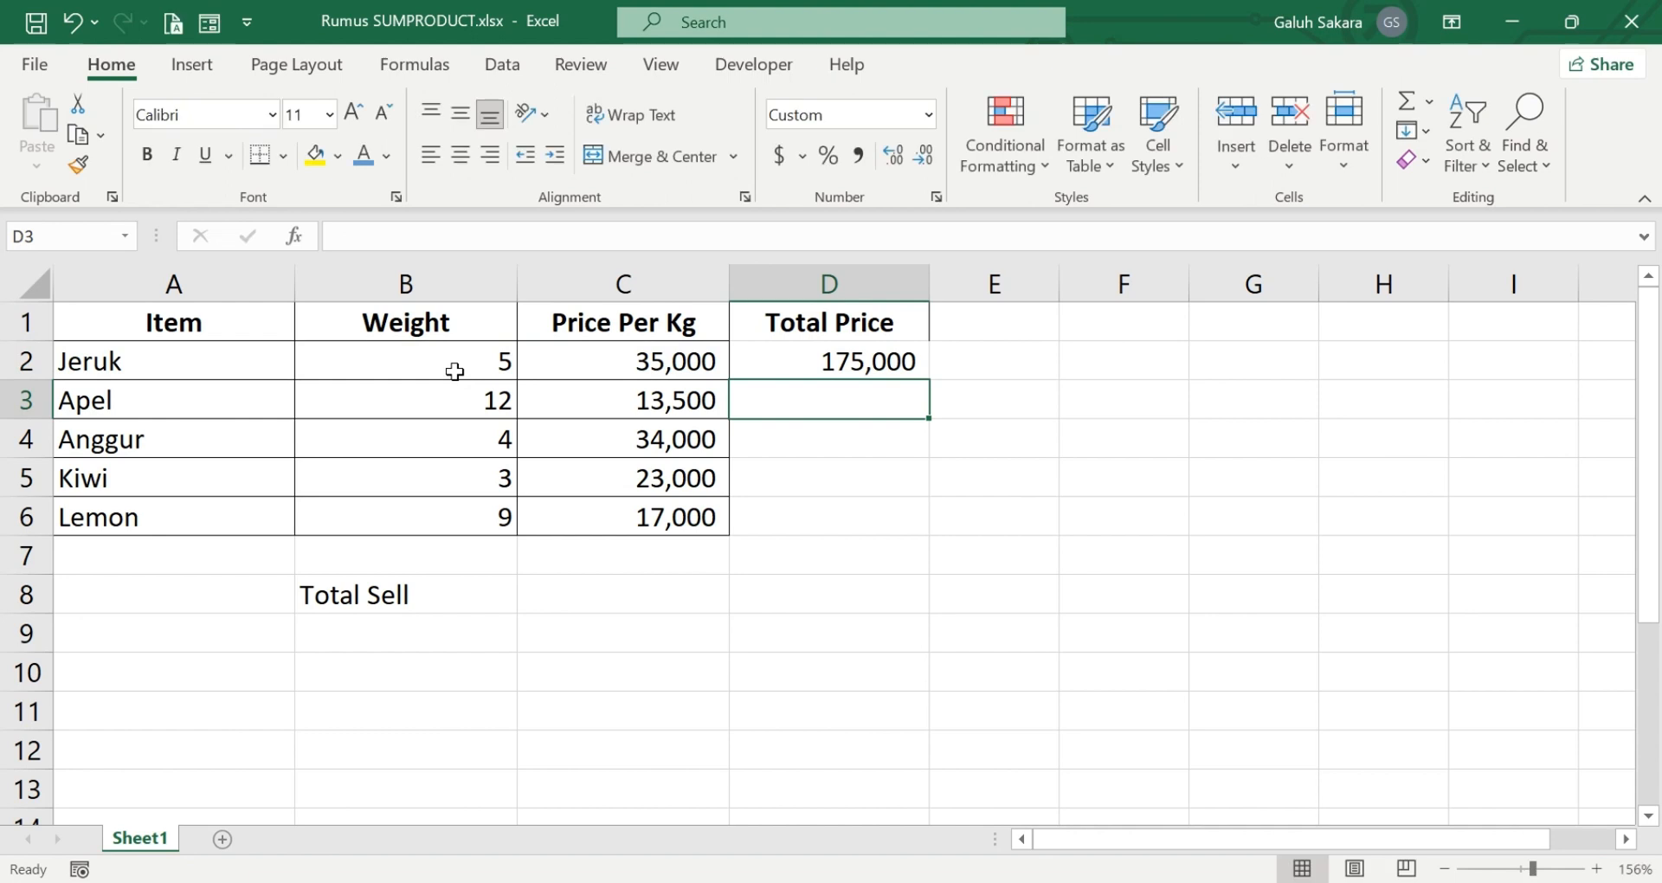
Fill the total price formula from D2 down through D6 for the remaining items
left_click(885, 368)
left_click_drag(924, 378, 908, 373)
left_click(907, 374)
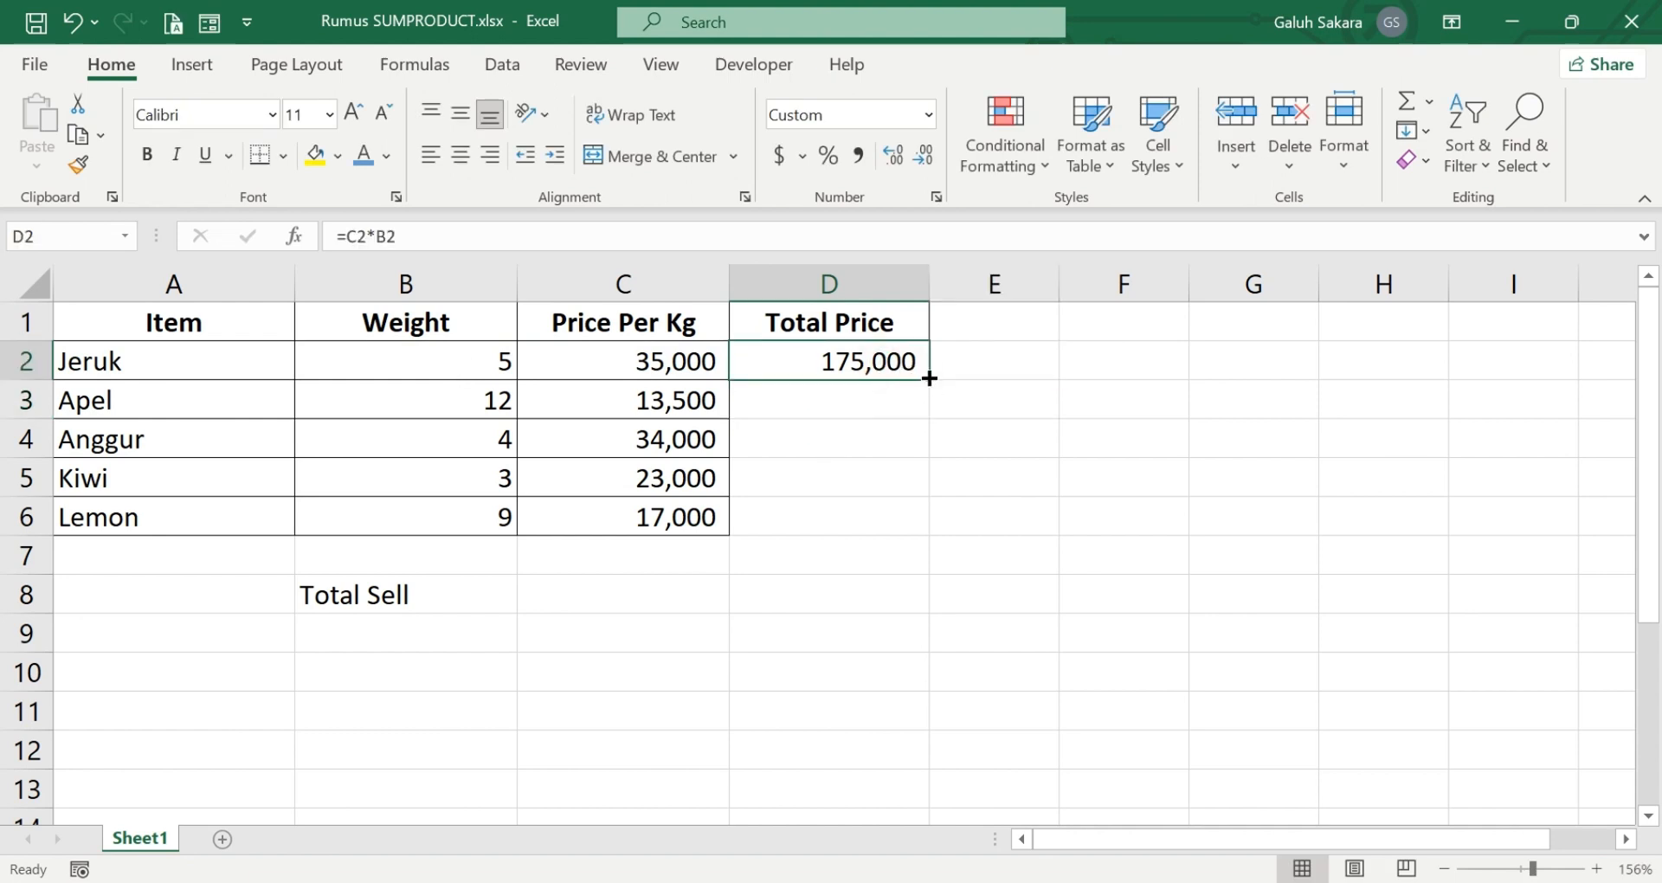
left_click(928, 375)
double_click(928, 376)
Sum the Total Price column in cell D7 with the formula =SUM(D2:D6)
double_click(824, 554)
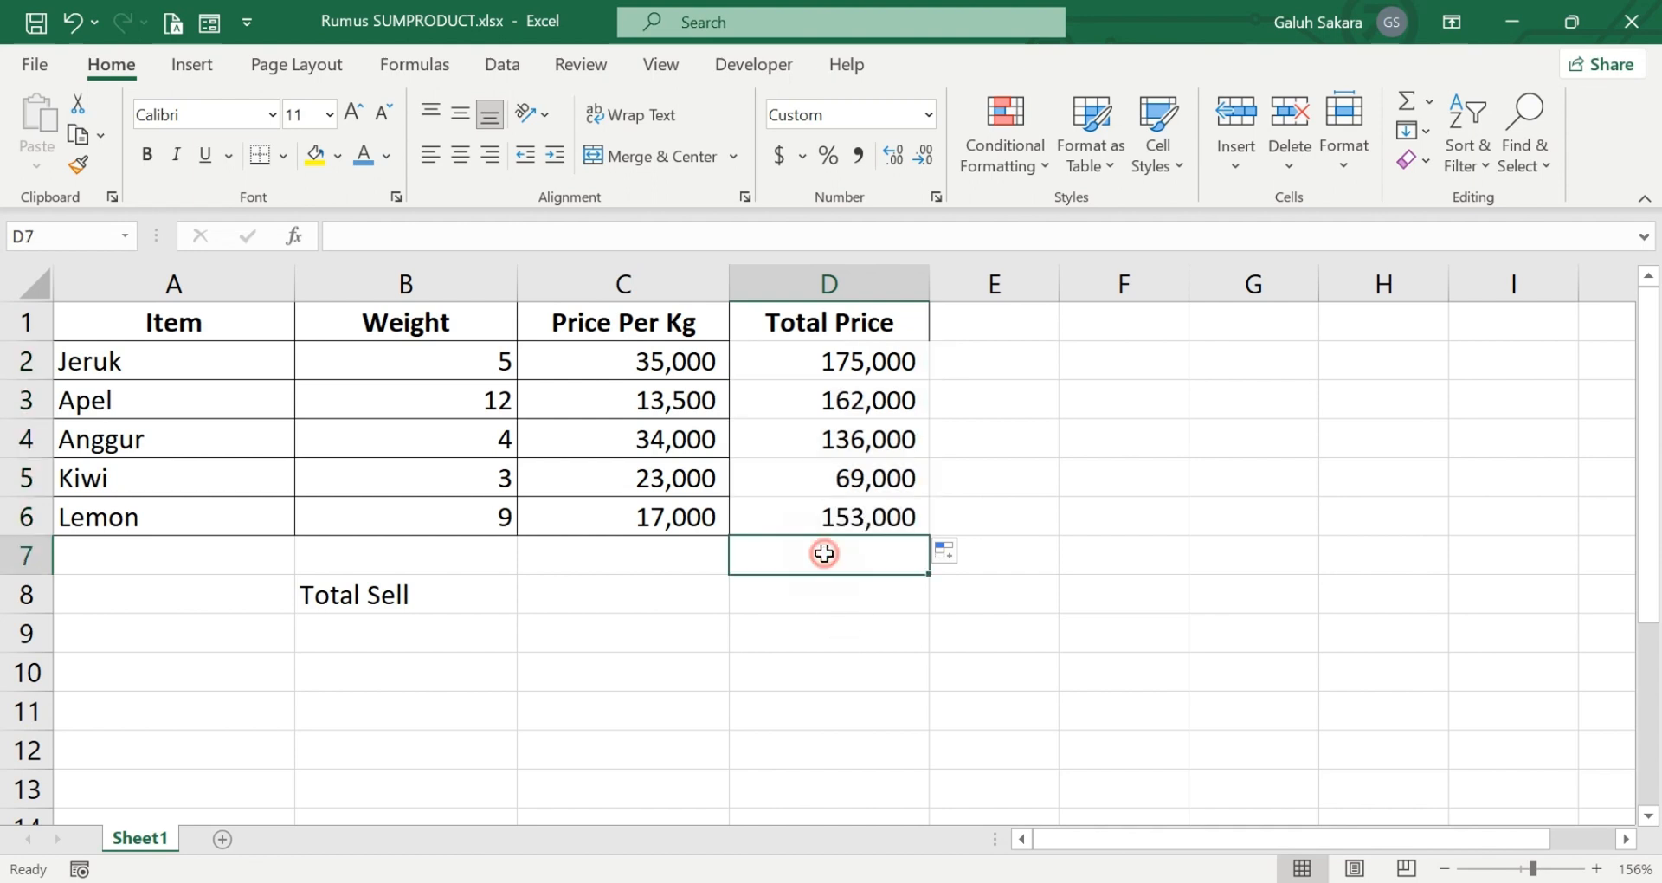
type("=sum(")
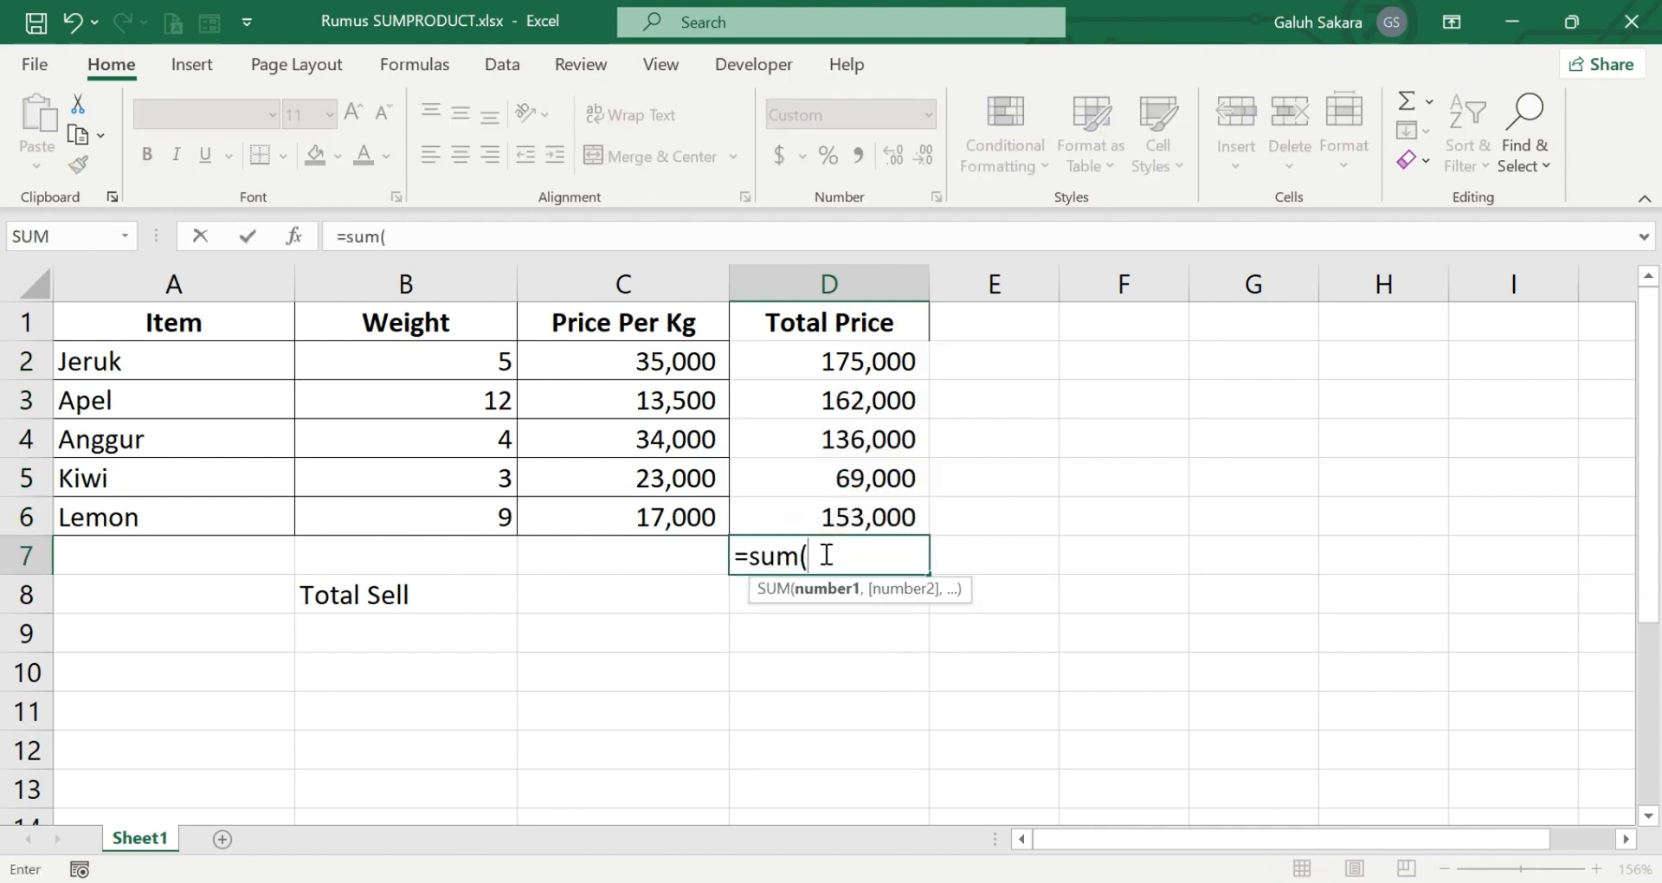
left_click_drag(861, 364, 879, 517)
type(")")
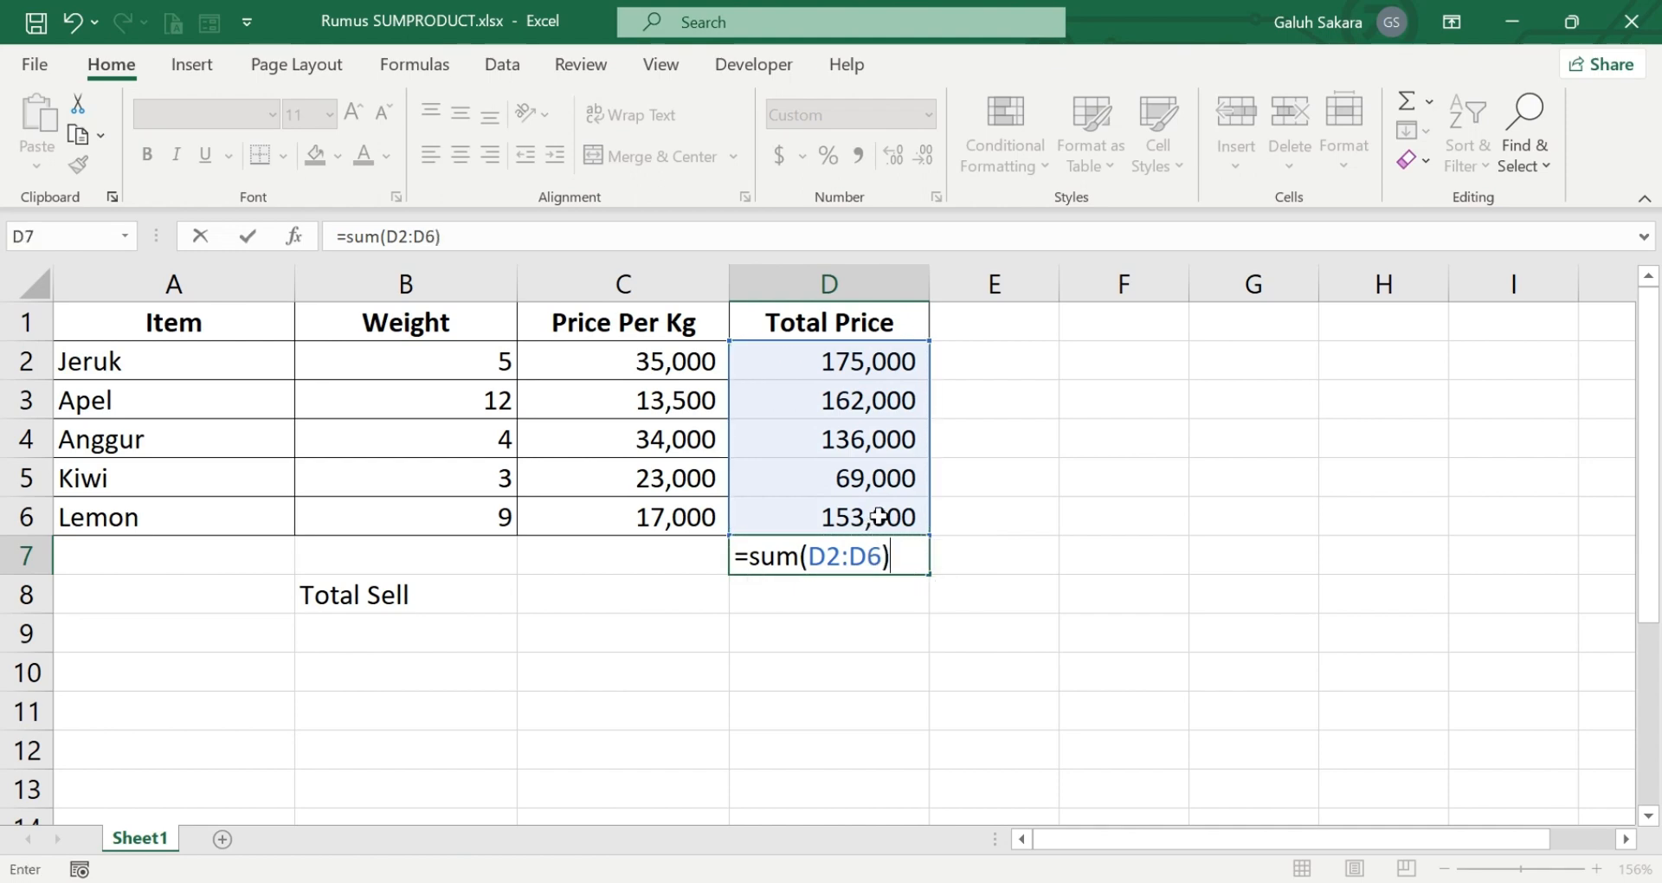
key("Return")
Calculate Total Sell in cell C8 with =SUMPRODUCT(B2:B6,C2:C6), multiplying the weights by the prices per kg
left_click(612, 592)
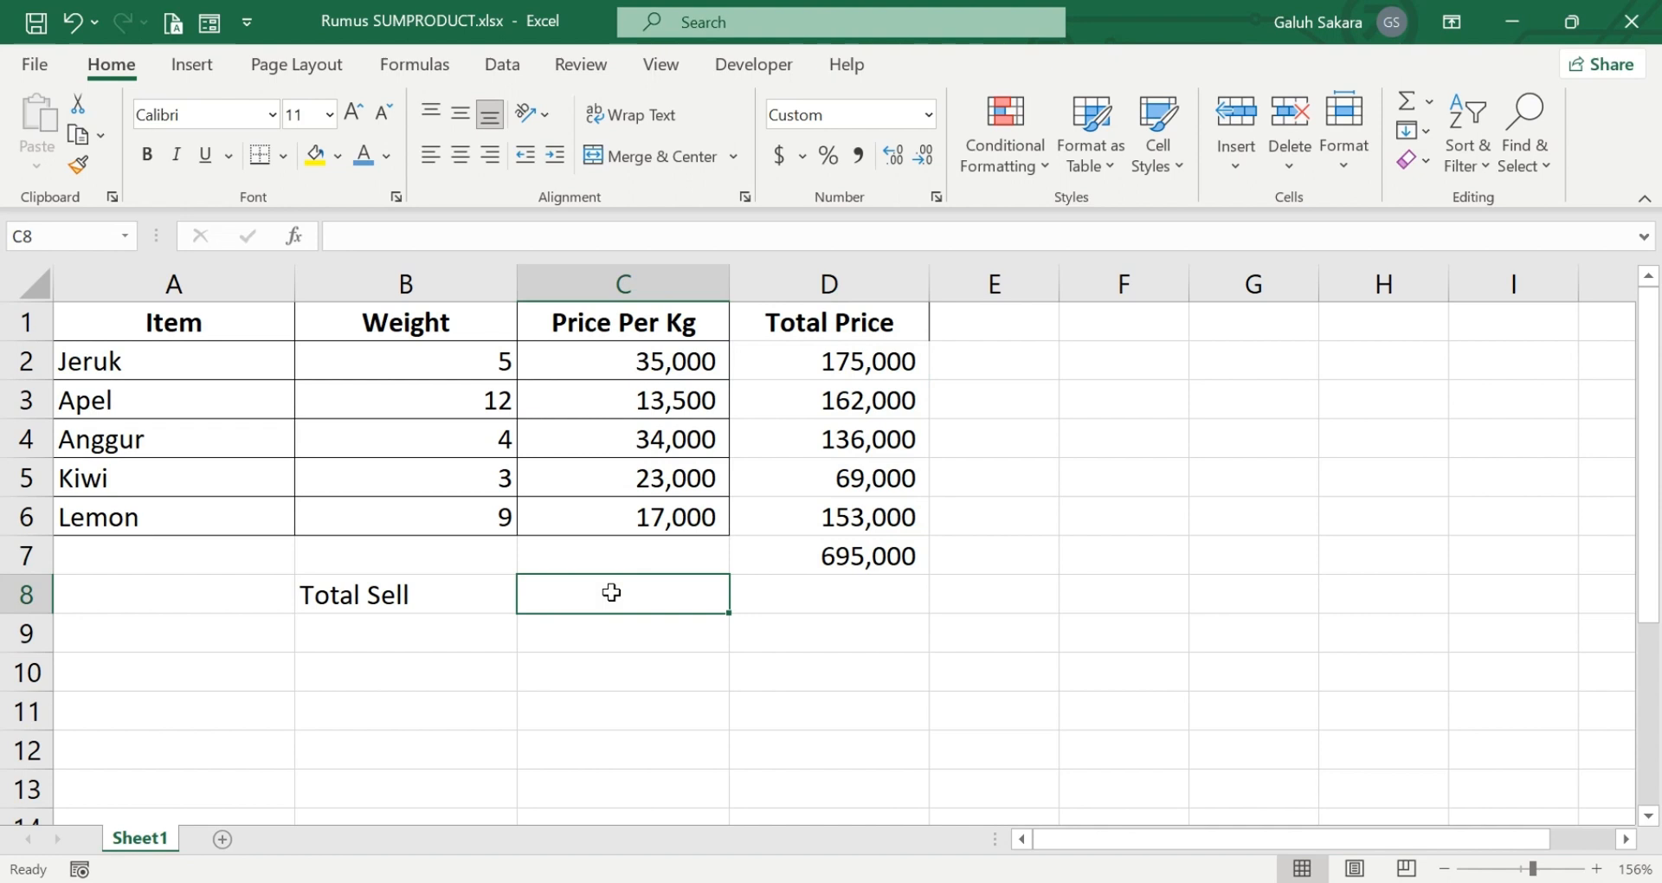
type("=sum")
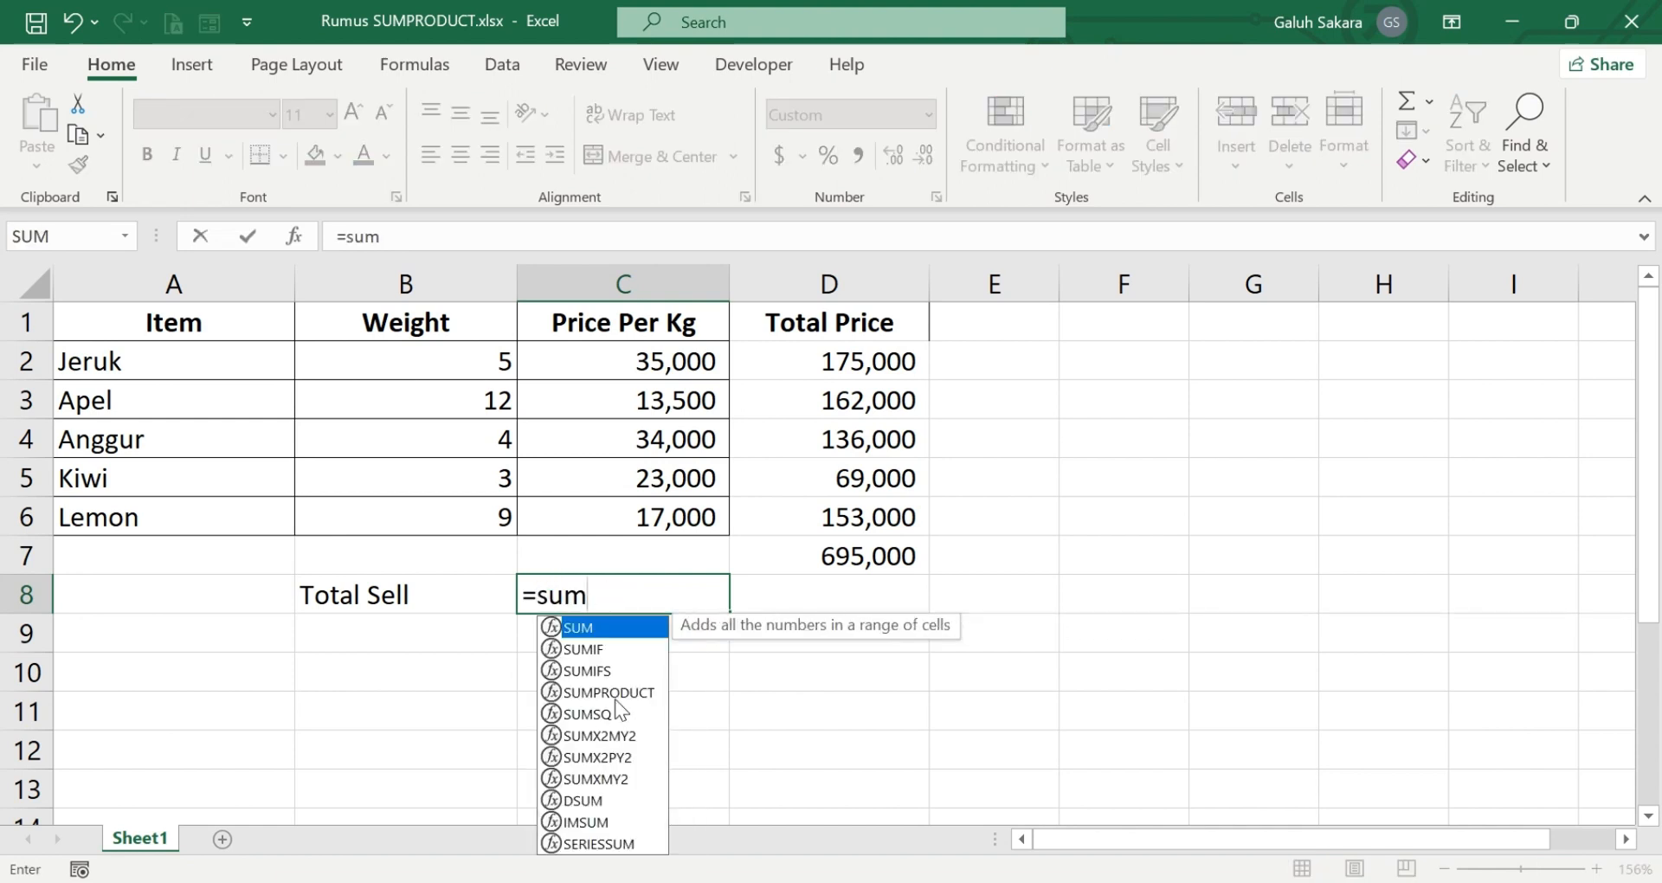
double_click(615, 692)
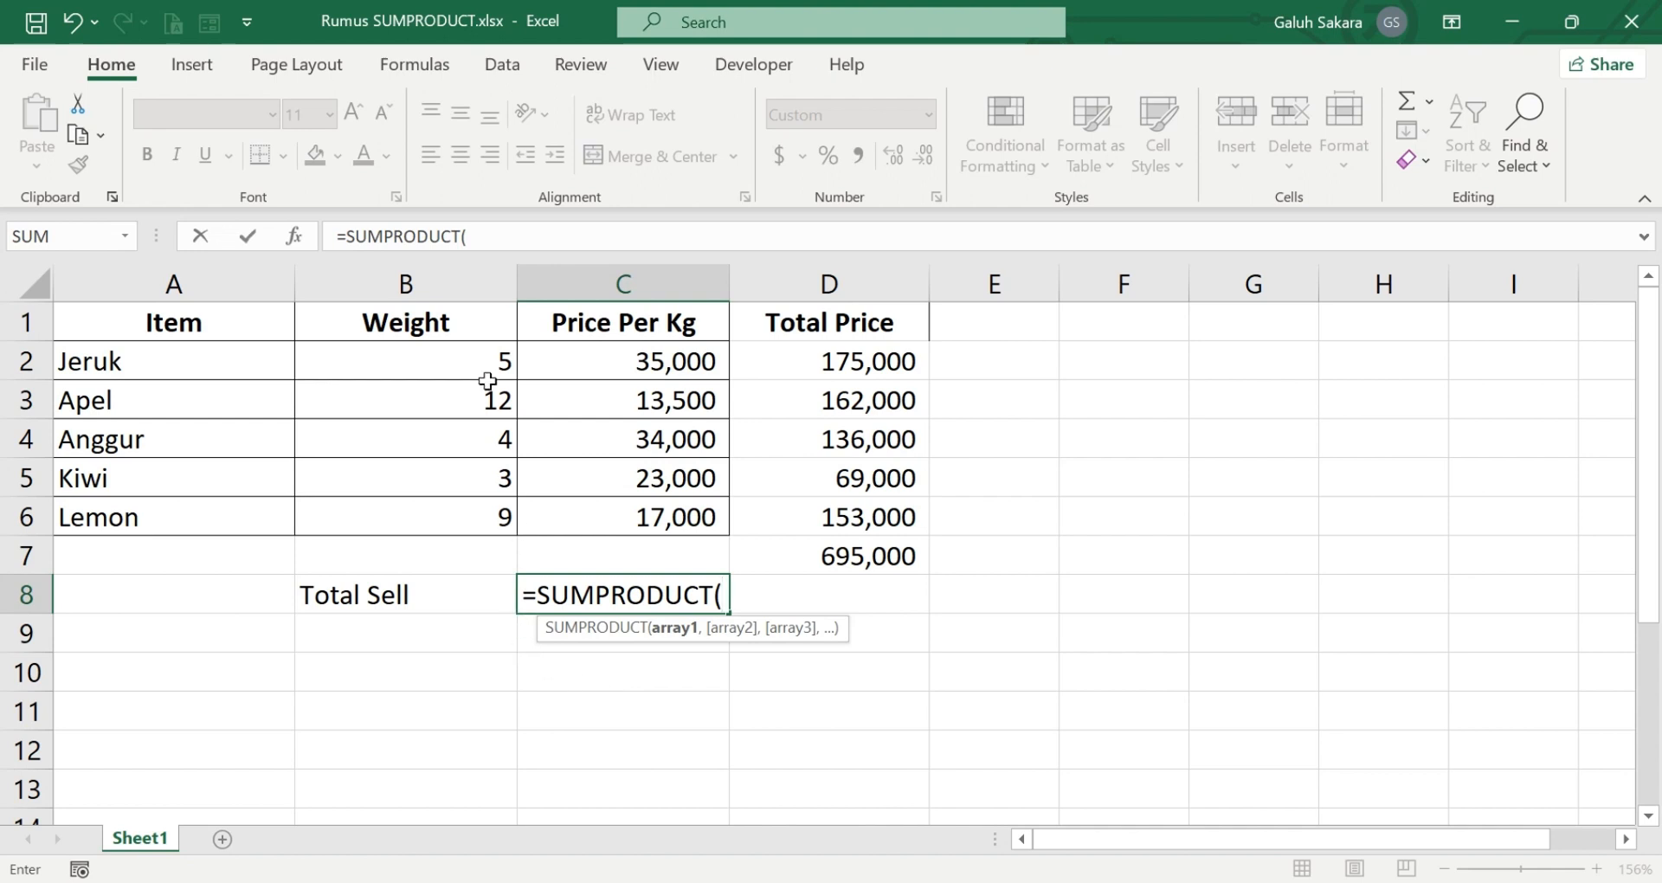
left_click_drag(485, 360, 489, 516)
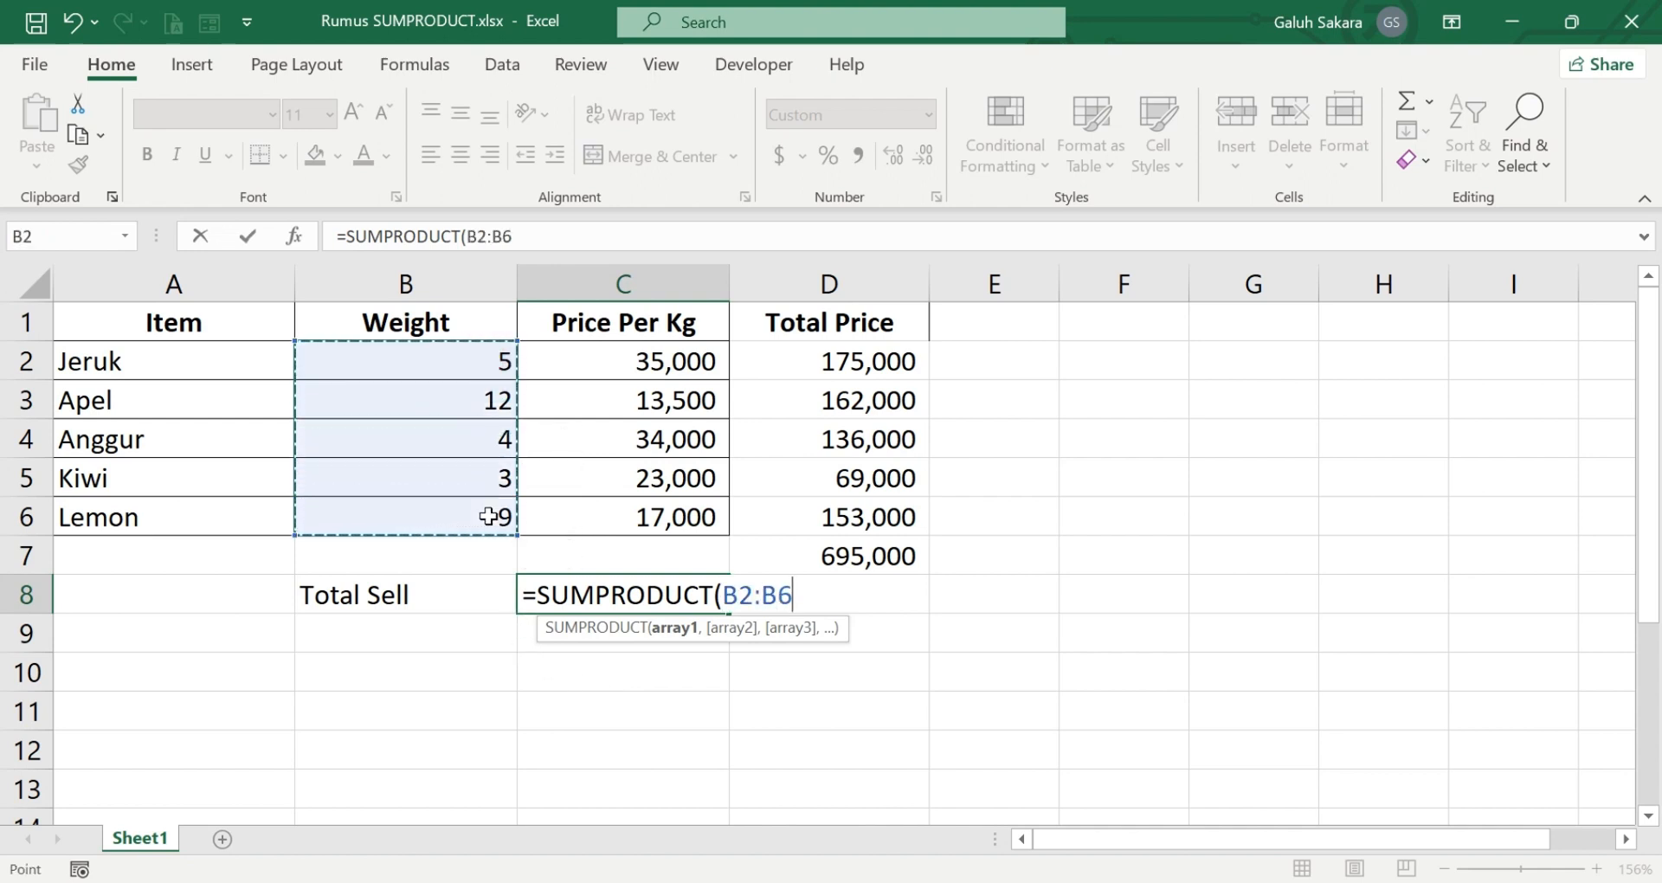
type(",")
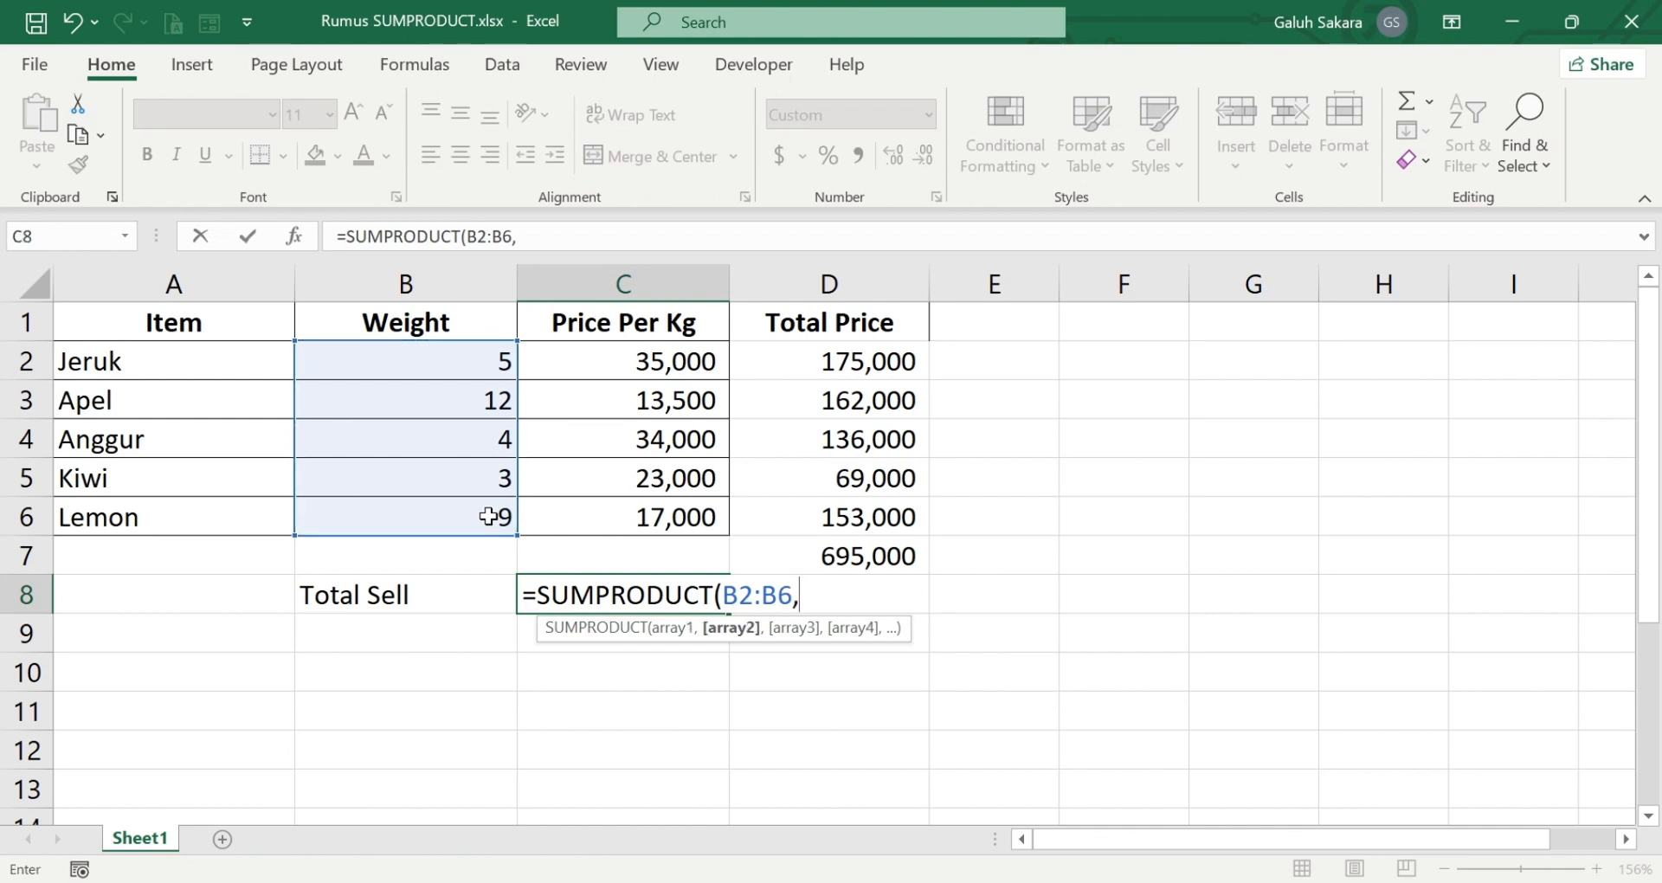
left_click_drag(594, 363, 602, 515)
type(")")
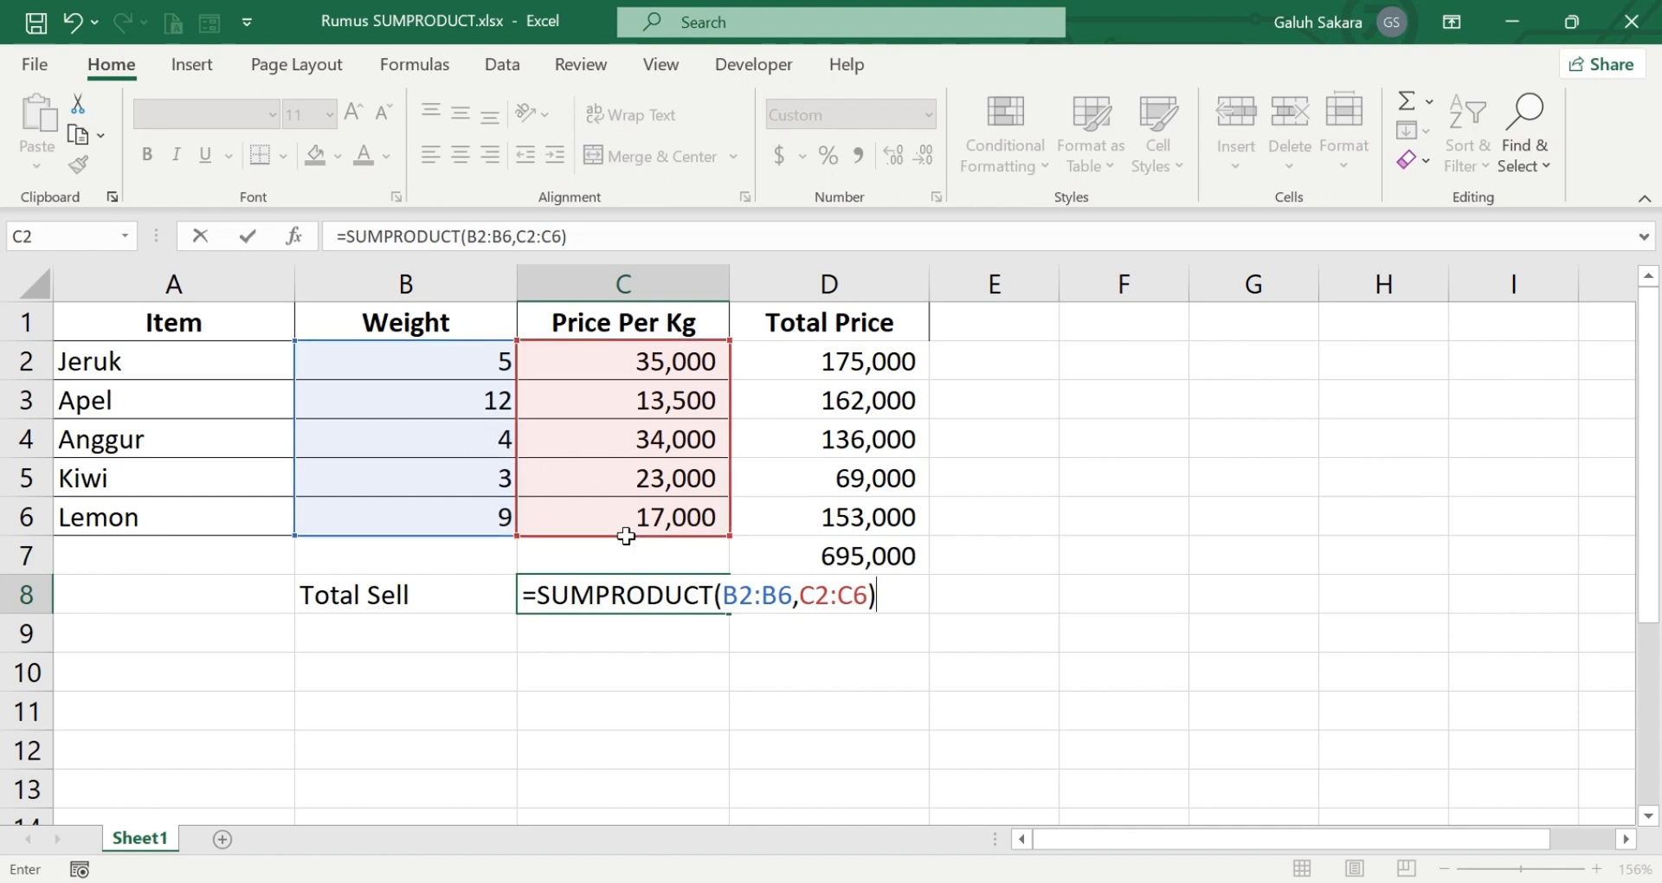
key("Return")
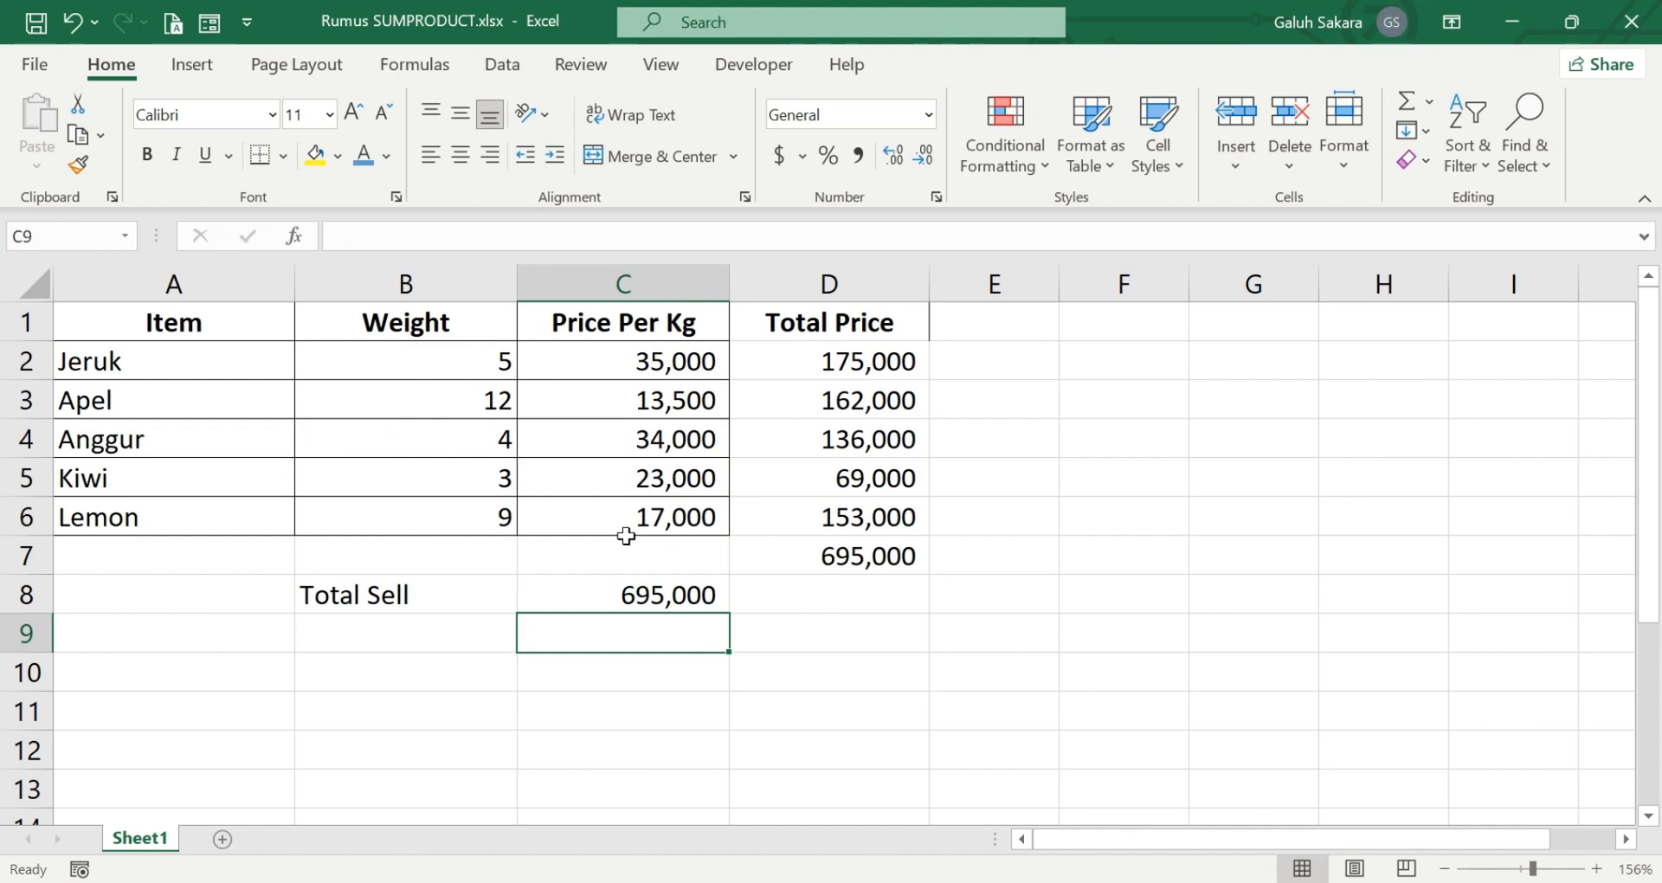